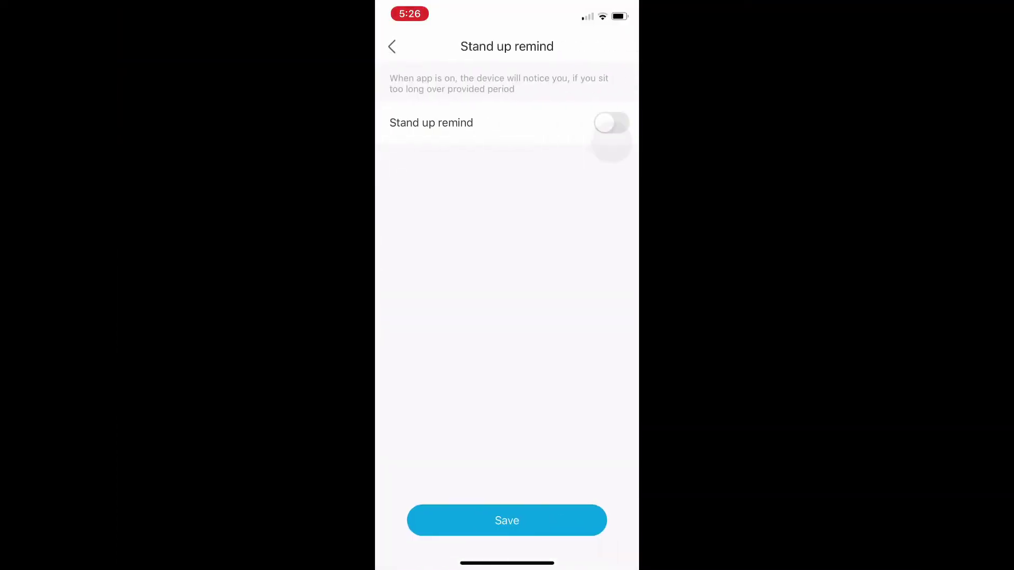
Switch on Stand up remind (60-minute sitting, Monday–Friday) and bring up the AM 09:00 start-time picker
{"action": "left_click", "coordinate": [610, 124]}
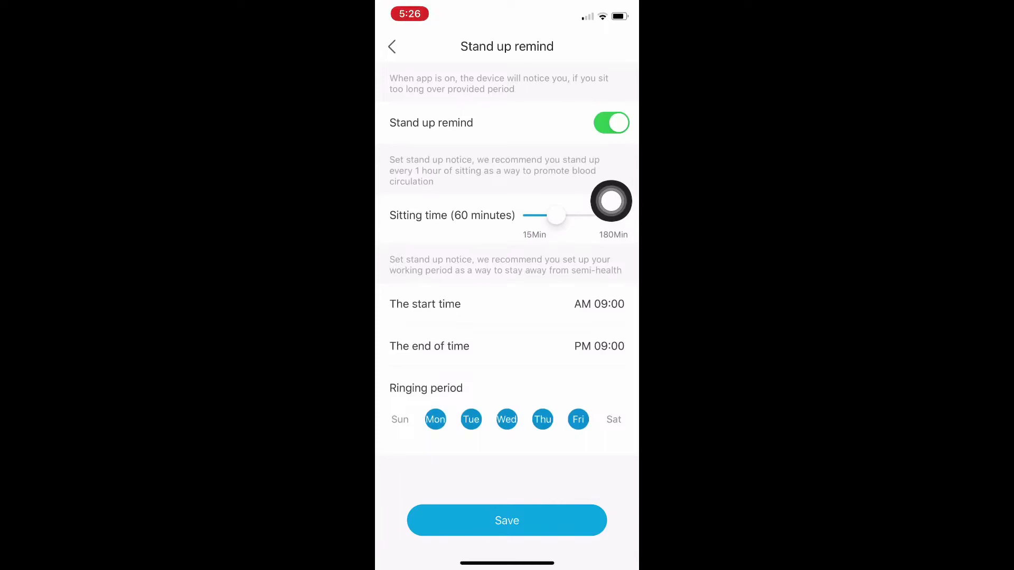
{"action": "left_click", "coordinate": [599, 304]}
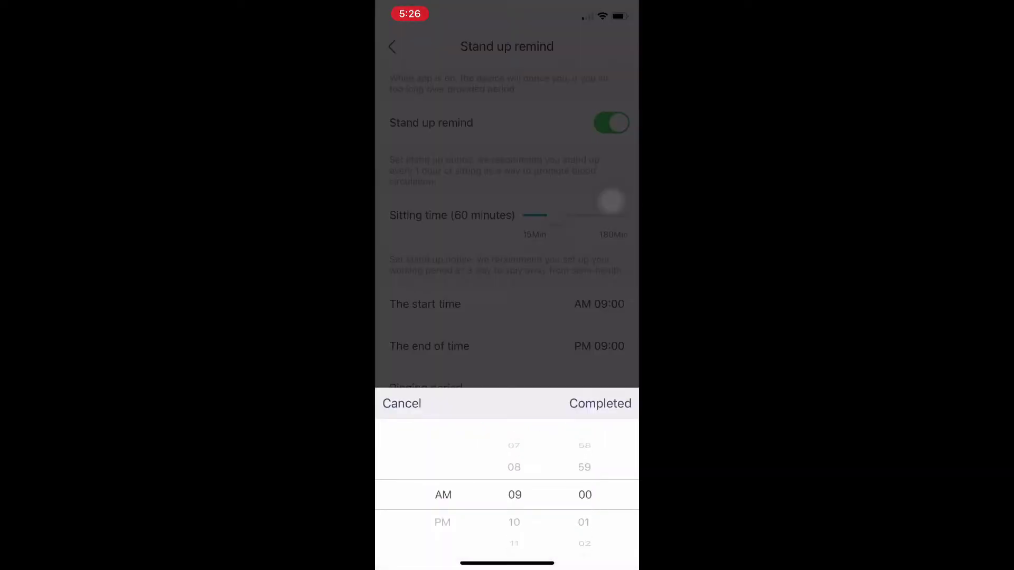